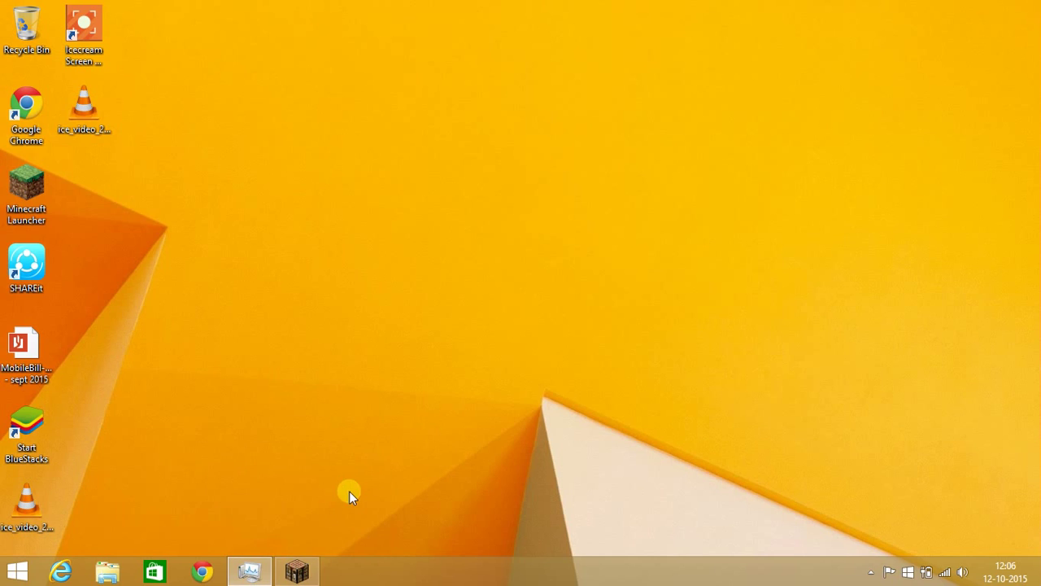
Bring the paused Minecraft 1.8 window back up from the taskbar
click(302, 574)
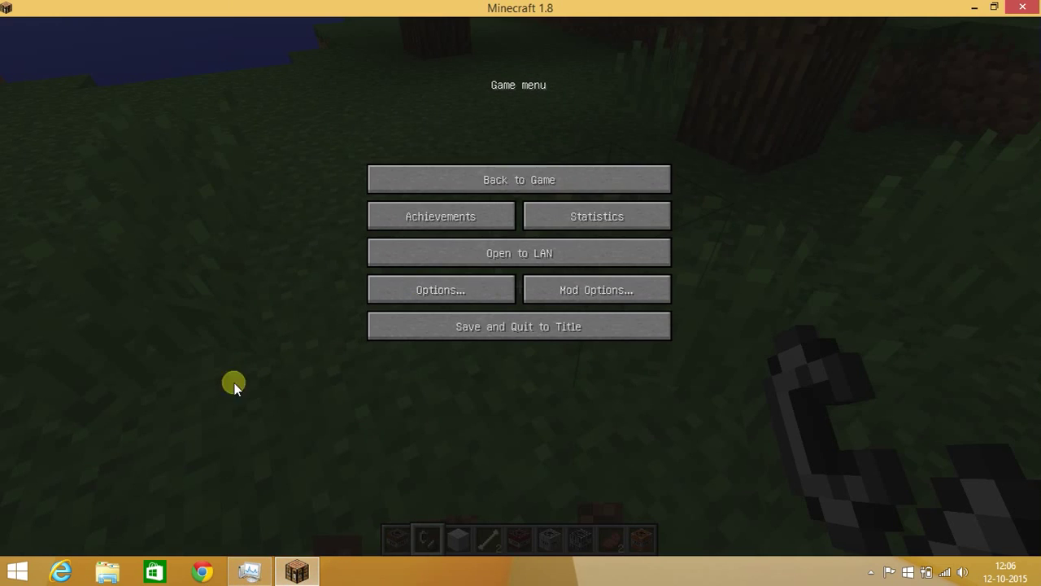
Resume the game and place a GravityTNT block on the grass
click(568, 171)
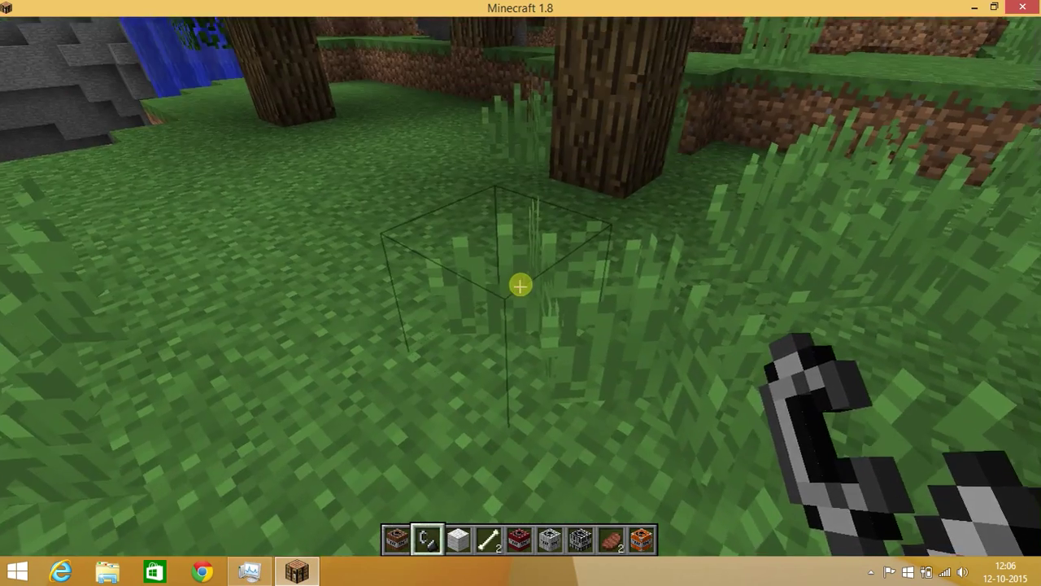
key(6)
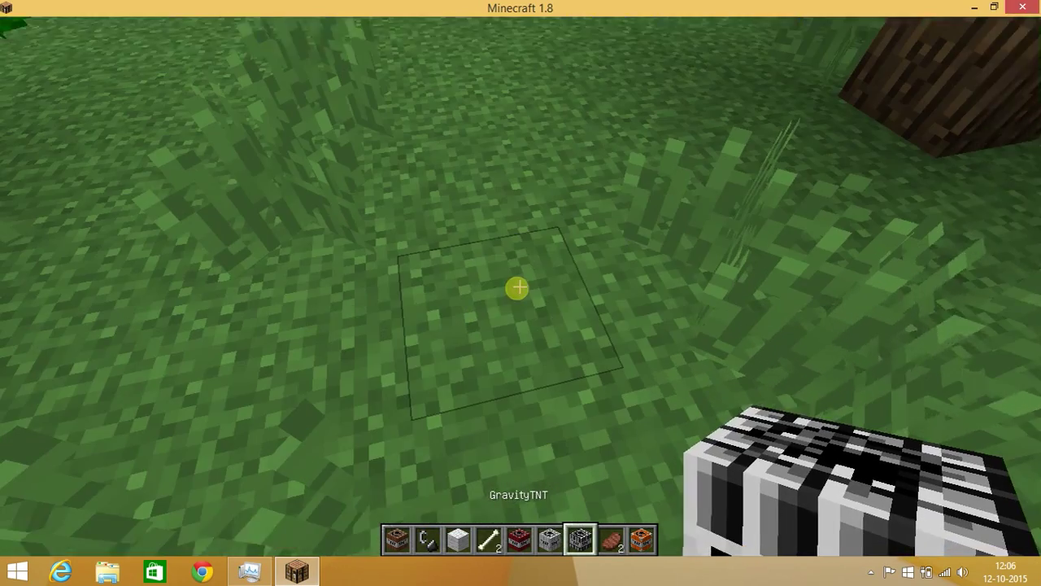
key(7)
right_click(519, 286)
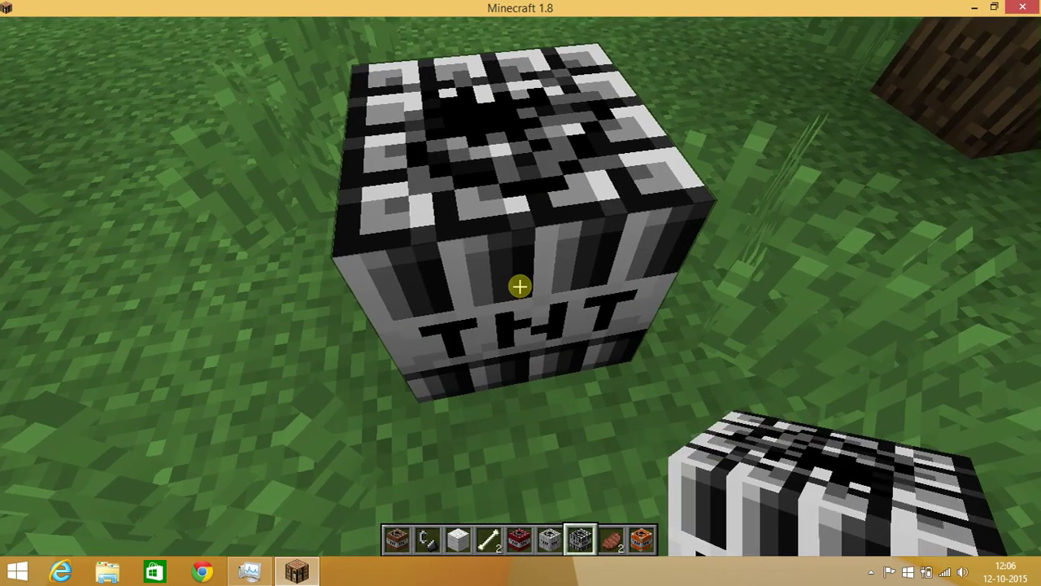
Light the GravityTNT block with flint and steel and let it explode
key(2)
right_click(519, 286)
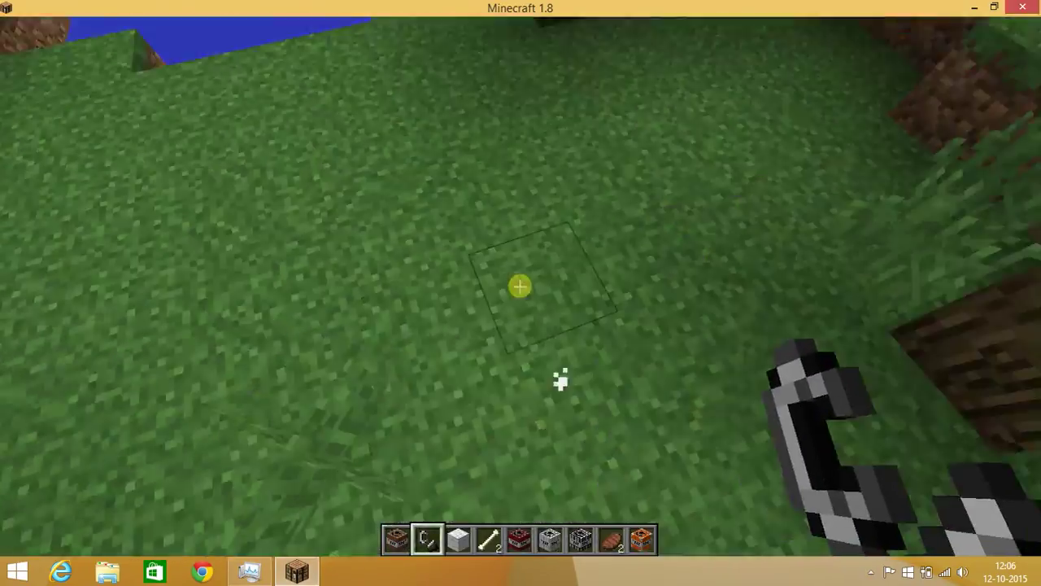
right_click(520, 287)
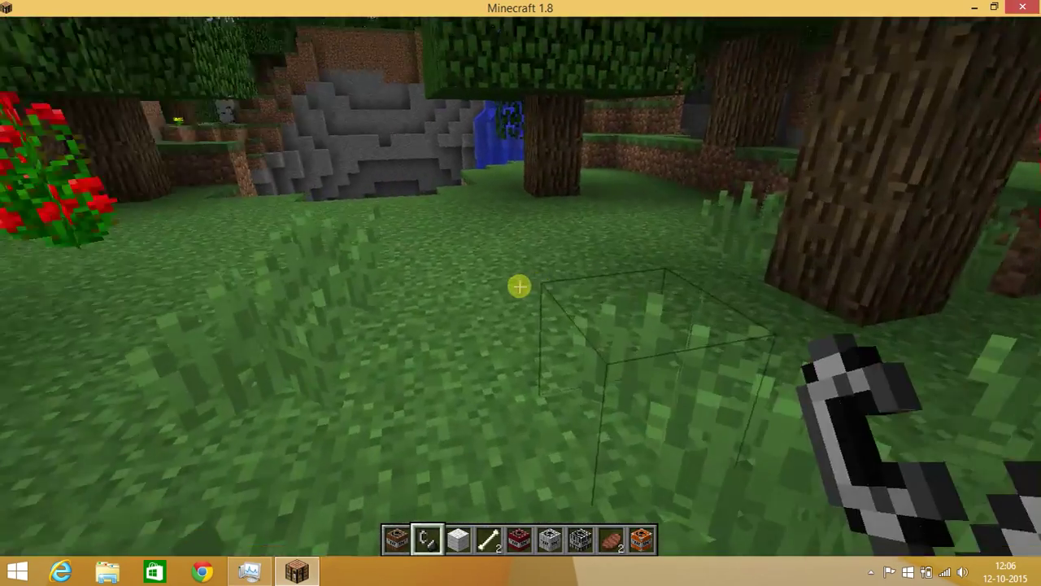
Select VaporizeTNT, then fly in with flint and steel and strike the placed block
key(6)
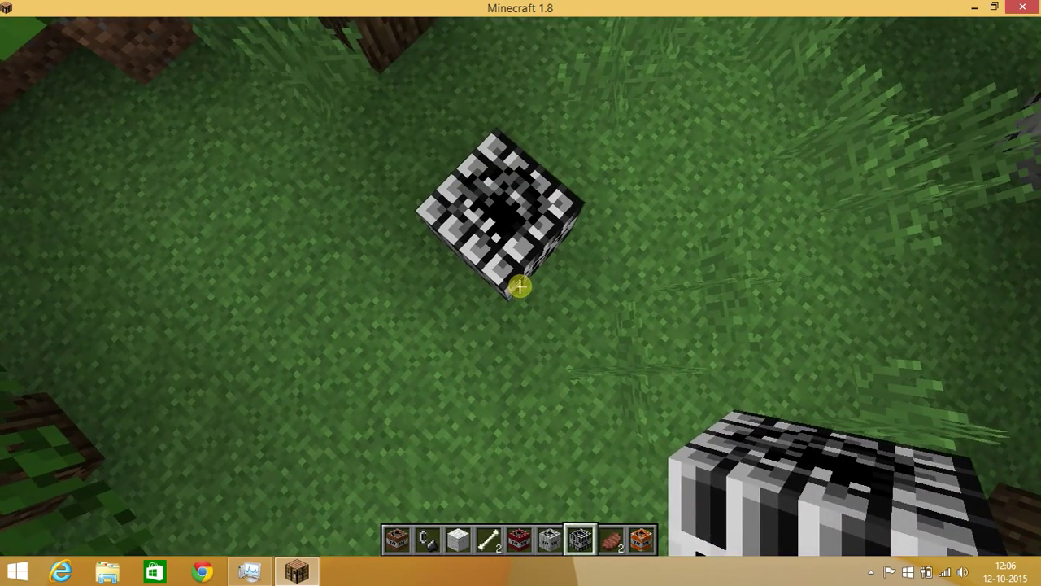
key(2)
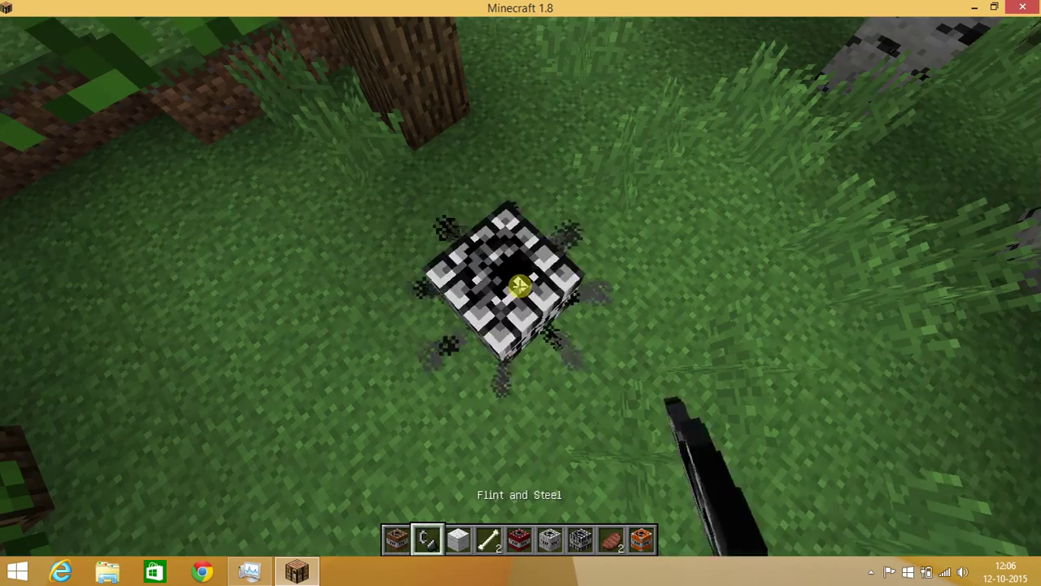
key(w)
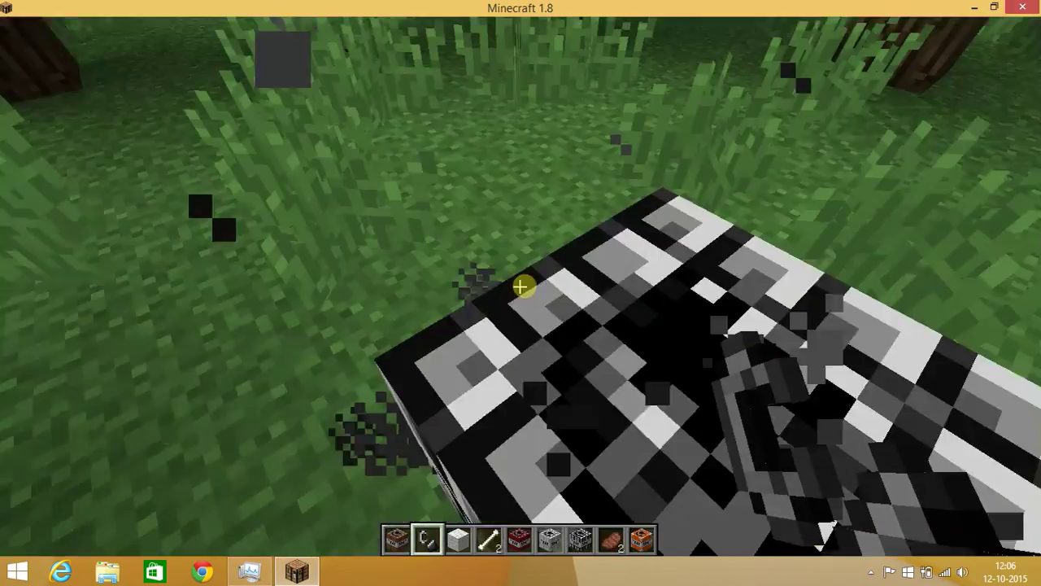
click(521, 287)
Face the clearing, hit the blocks thrown by the blast, and look up at the sky
drag(520, 287, 520, 286)
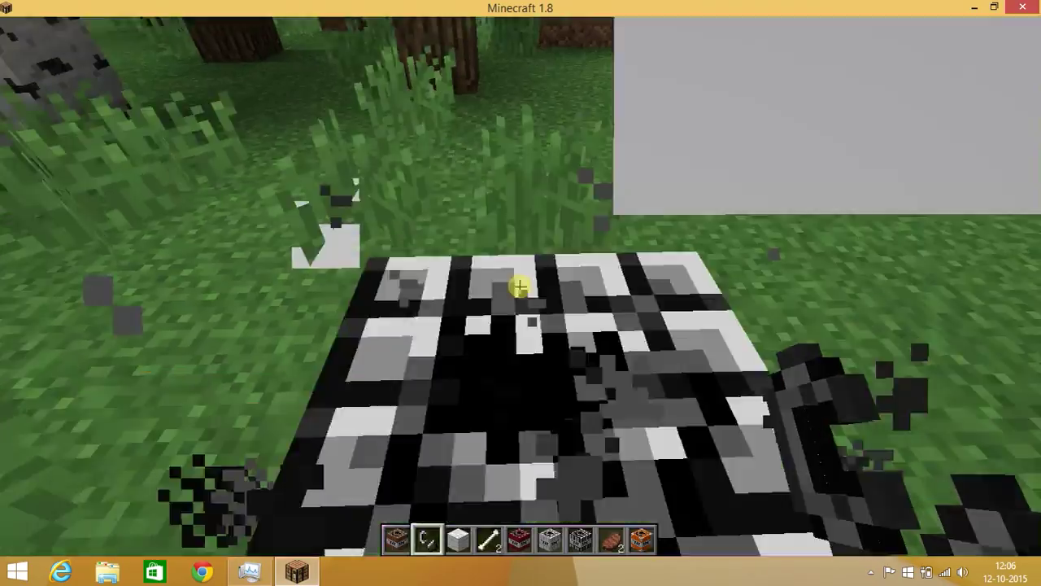
click(520, 287)
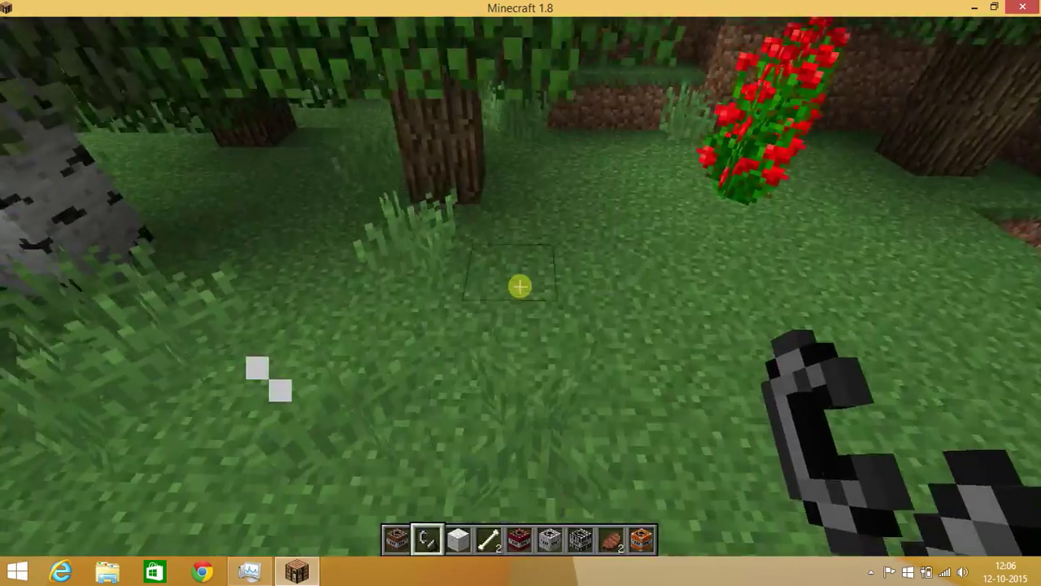
right_click(521, 286)
click(520, 287)
drag(521, 286, 520, 286)
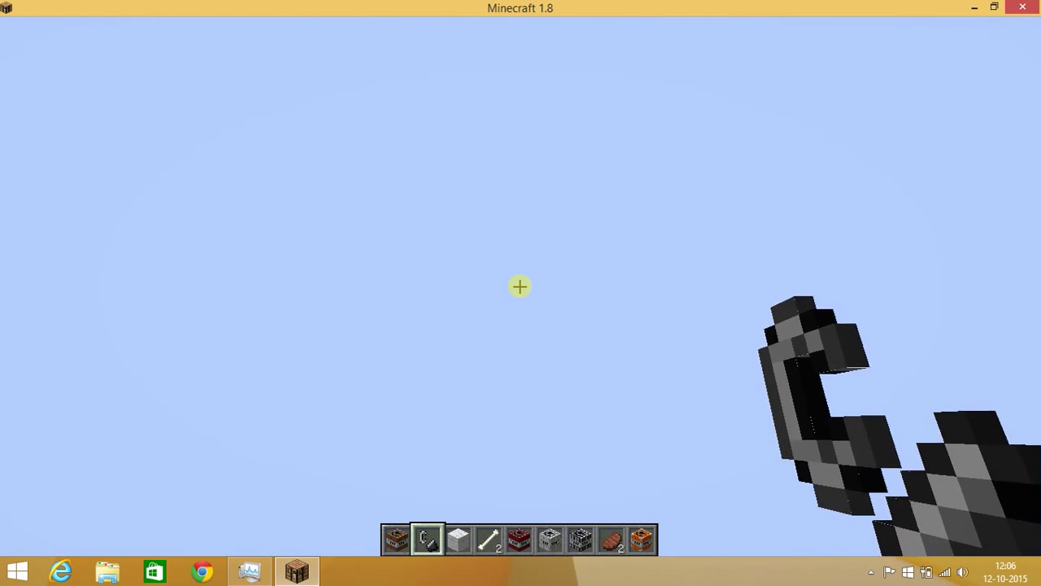
Fly above the forest treetops, then bring up the creative inventory with E
key(space)
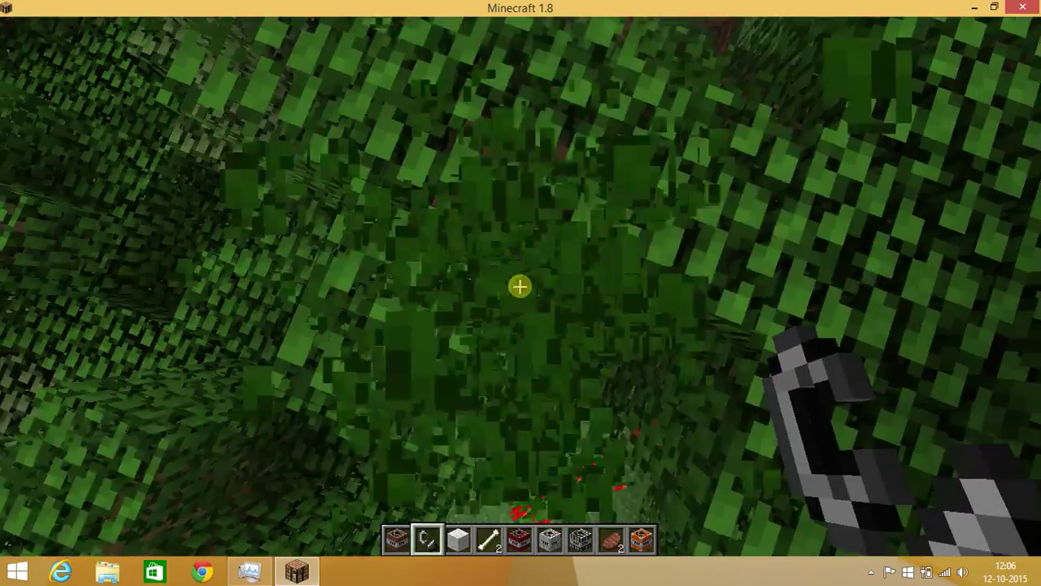
key(w)
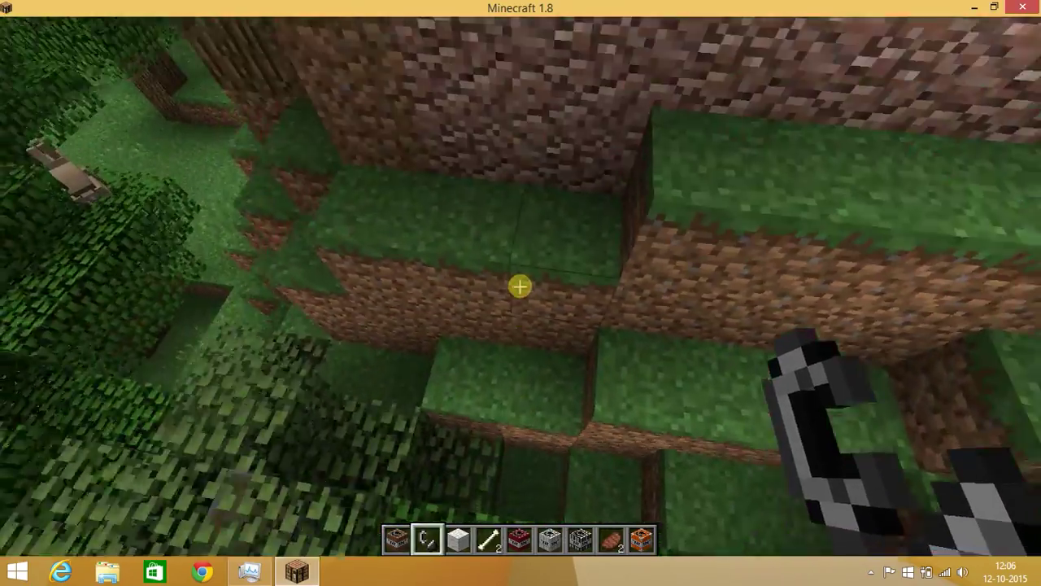
key(w)
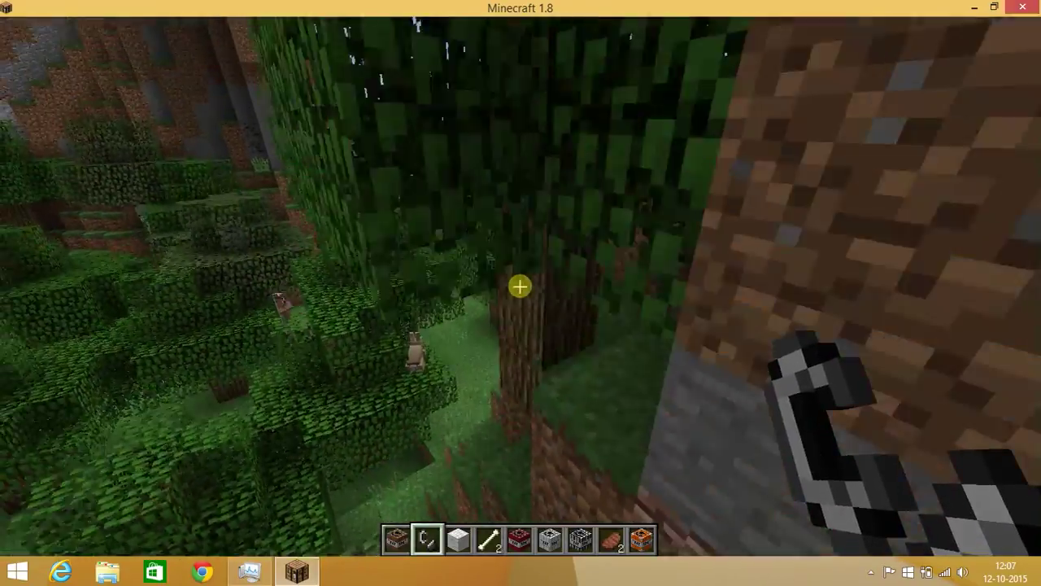
key(w)
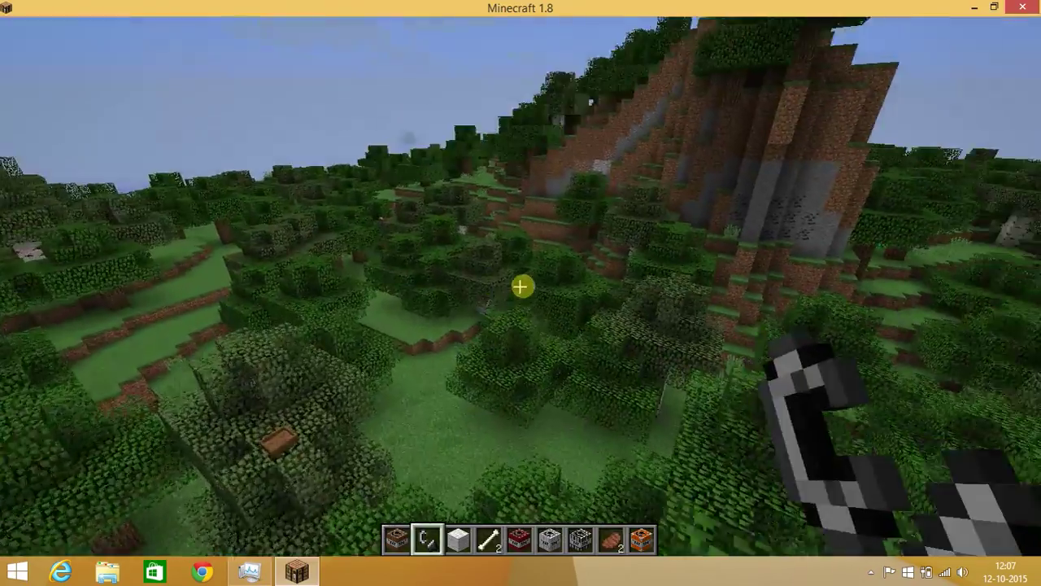
key(w)
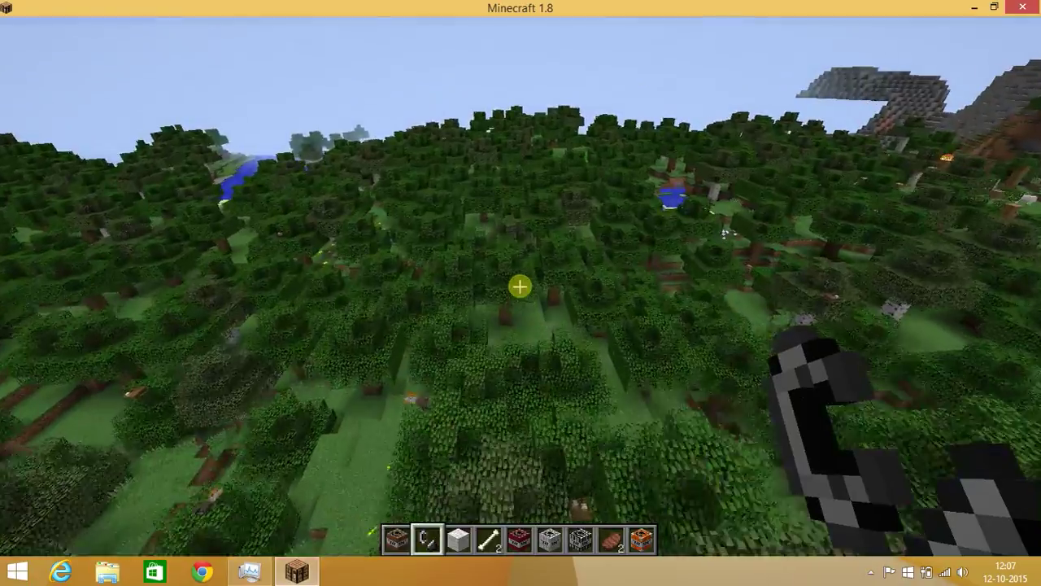
key(w)
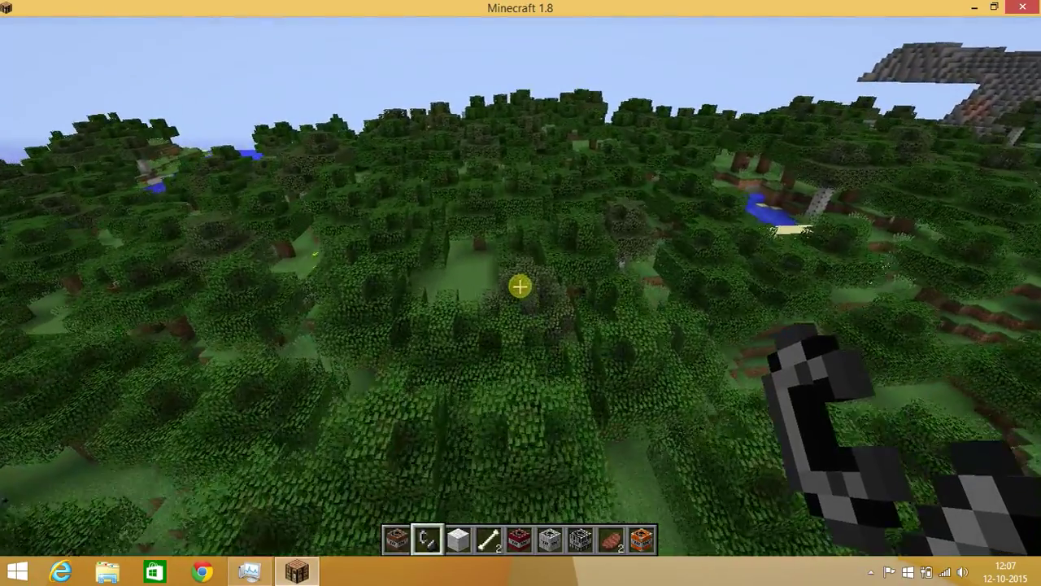
key(e)
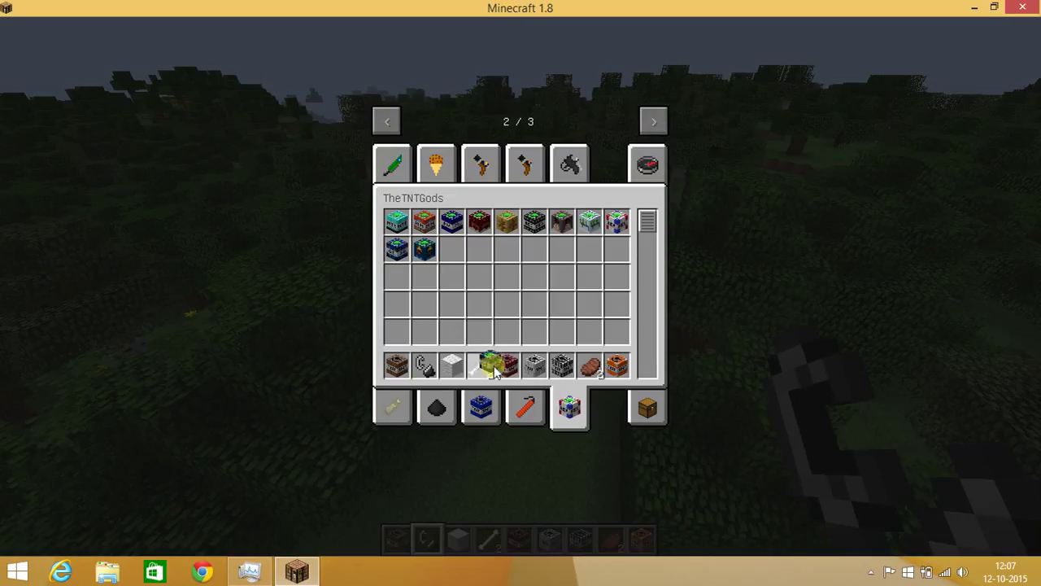
Close the inventory, select the Global Disaster TNT, and descend to the grass clearing
key(Escape)
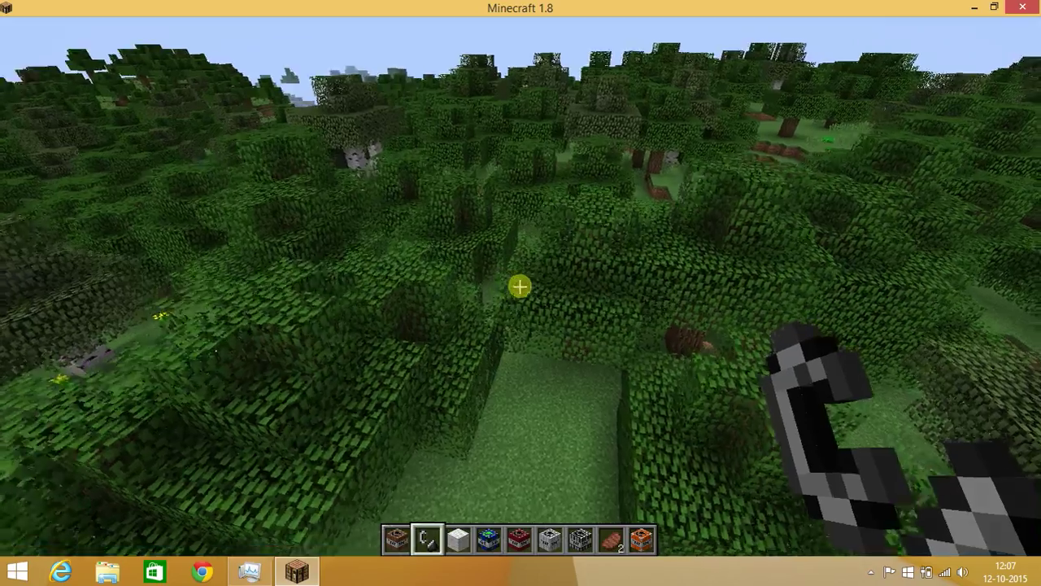
key(3)
key(4)
key(shift)
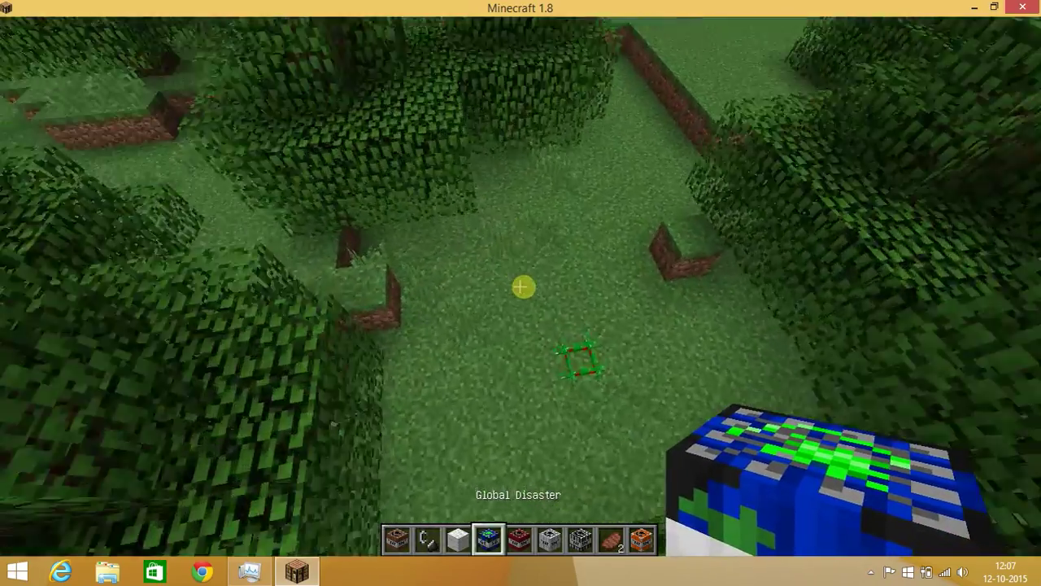
Place the Global Disaster block on the grass and light it with flint and steel
right_click(519, 286)
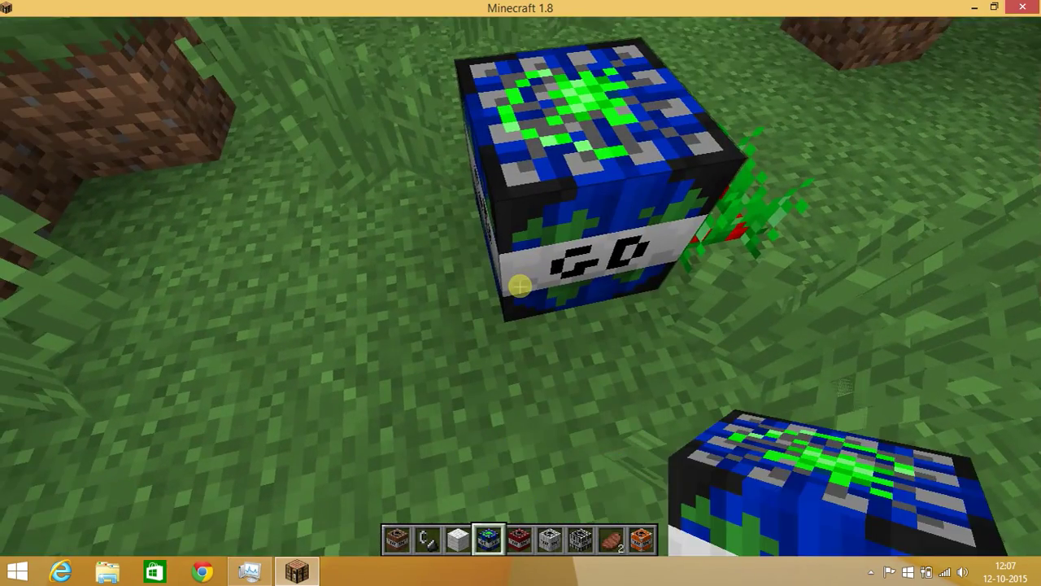
key(2)
key(2)
right_click(519, 287)
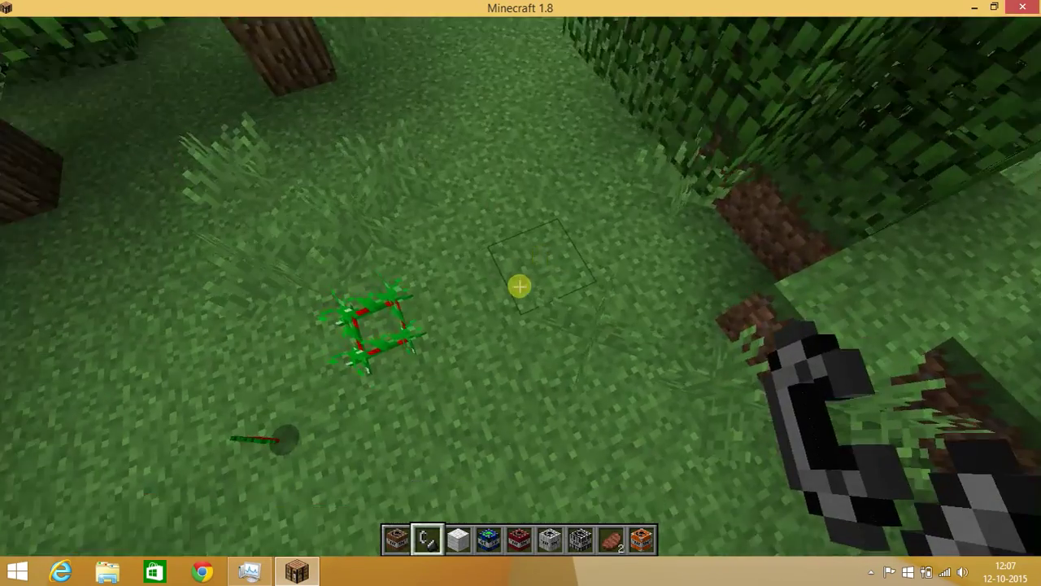
Wait for the Global Disaster blast, hitting the rose bush as debris flies skyward
click(521, 288)
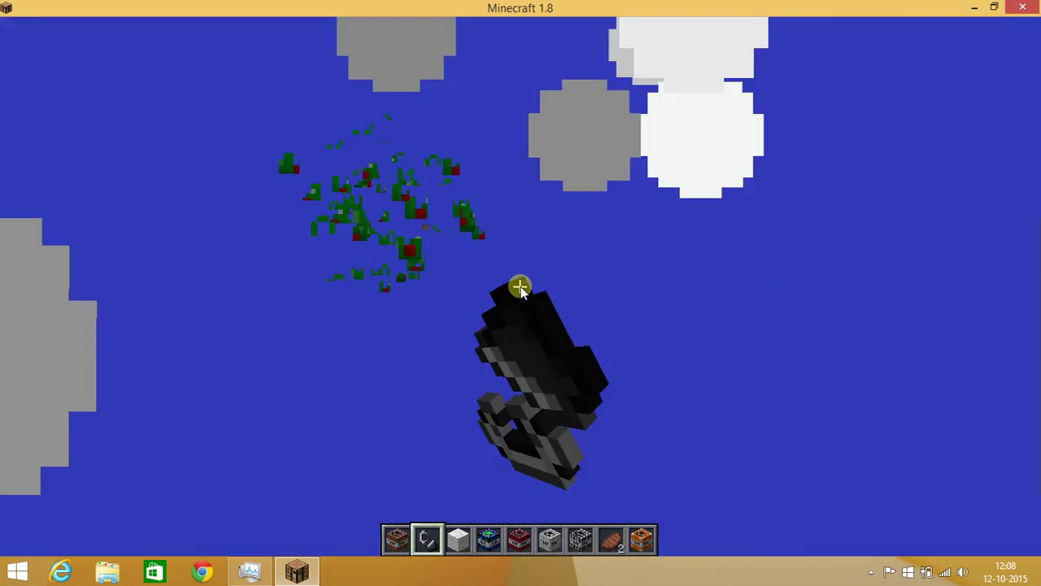
Survey the huge stone crater with lava pools left where the clearing was
key(Escape)
key(Escape)
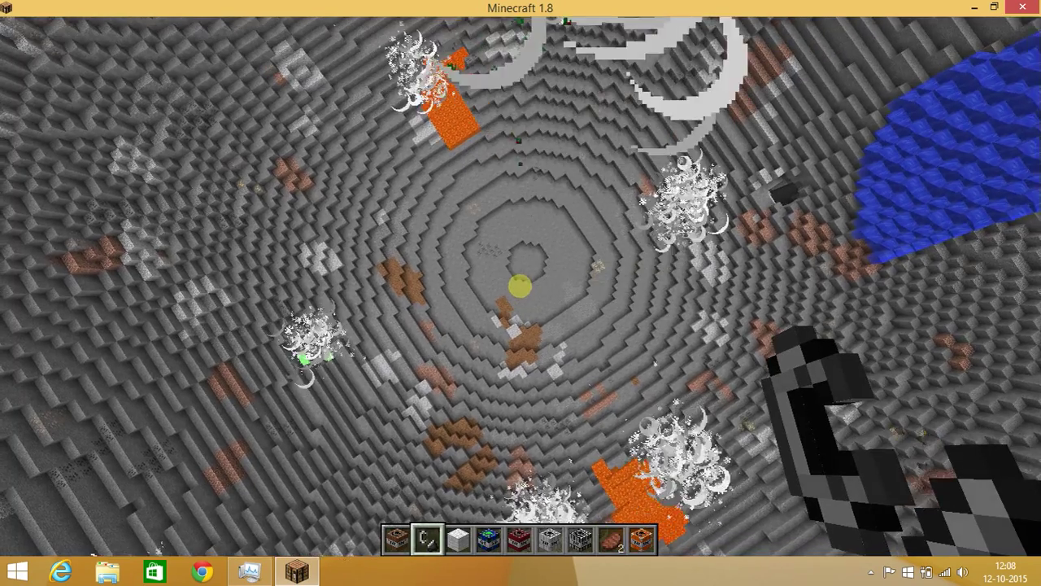